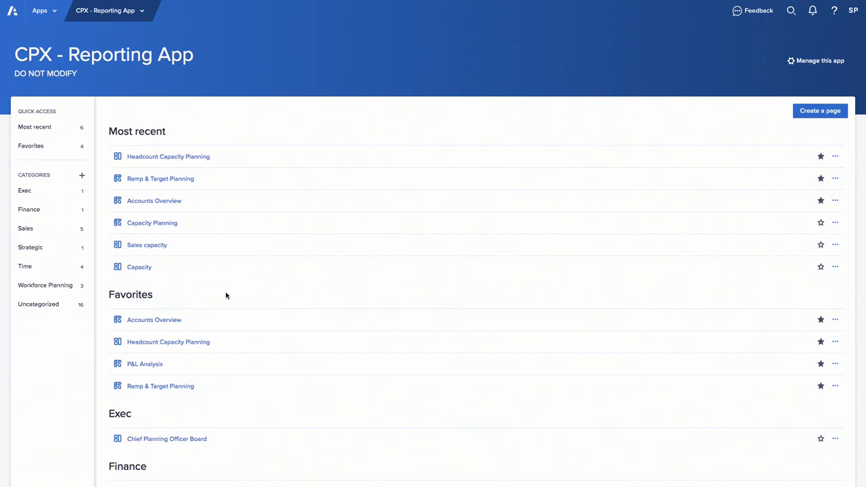
Step: Open the worksheet linked to Country Capacity Vs Target on the Headcount Capacity Planning board and expand its capacity chart
left_click(183, 161)
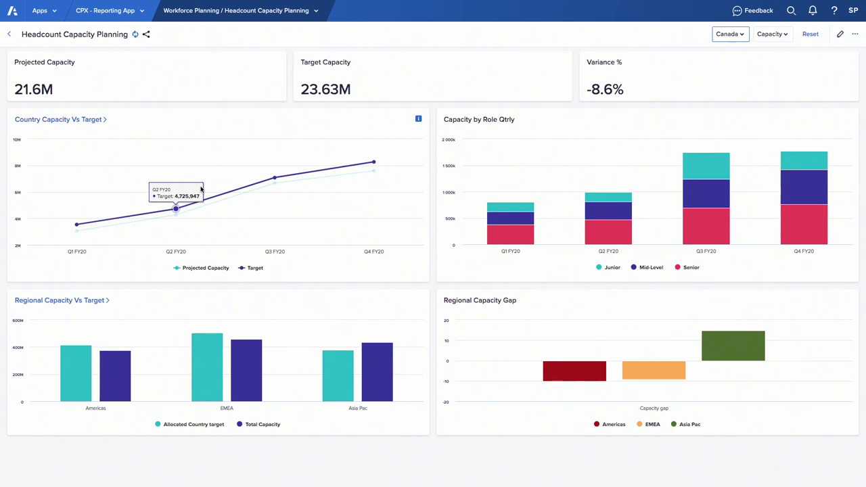
left_click(87, 123)
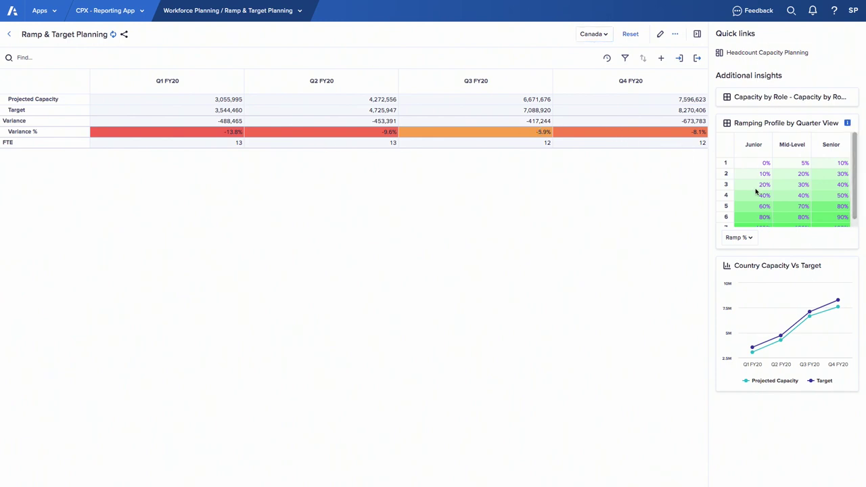
left_click(727, 267)
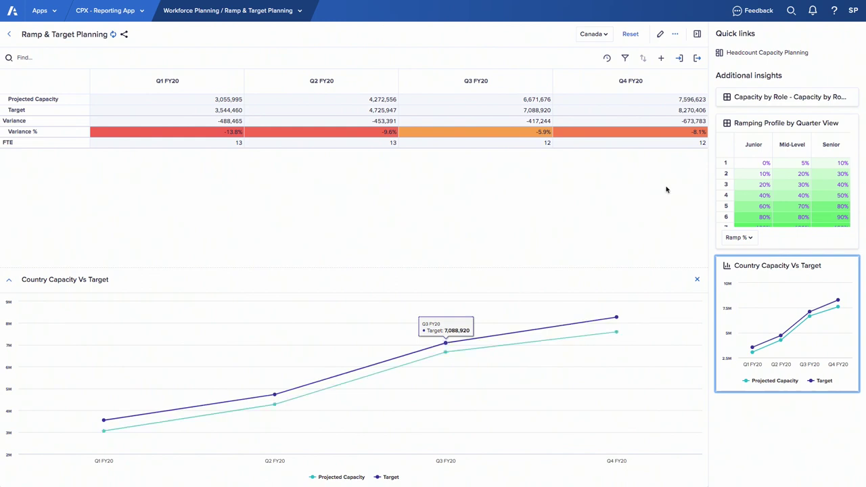
Step: Set the Senior role's FY20 capacity to 2,600,000 in the Capacity by Role with Summary insight
left_click(727, 98)
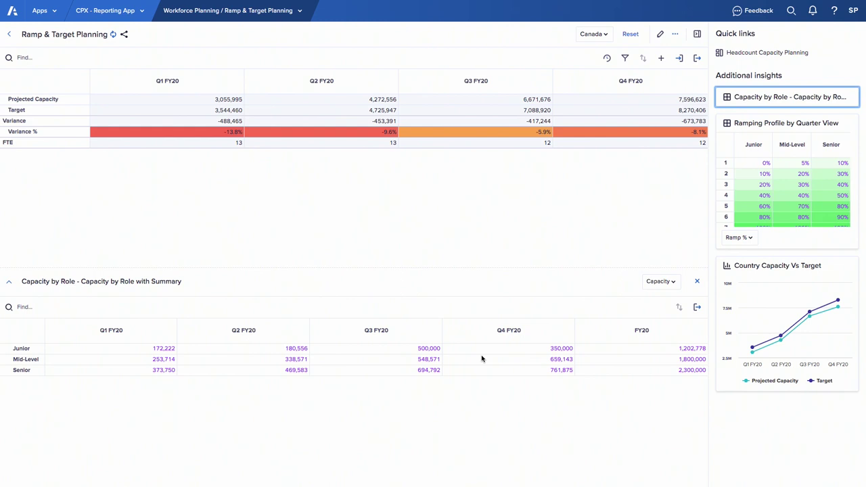
left_click(629, 374)
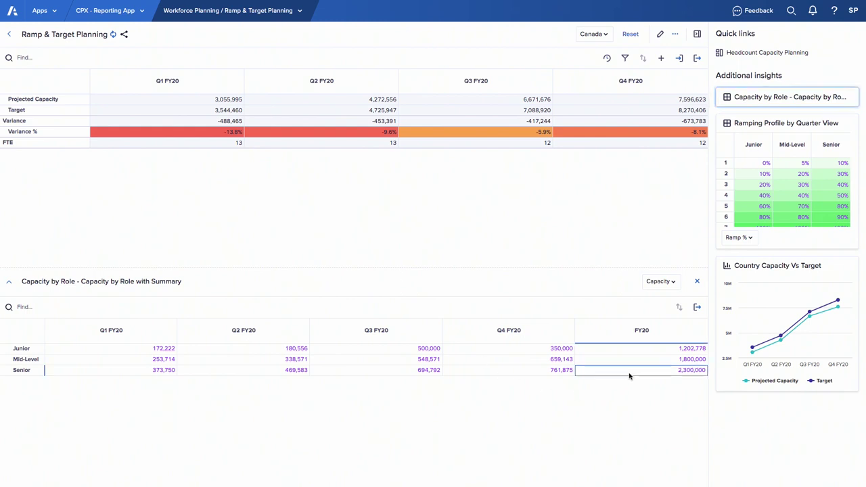
type("2.6e6")
key("Return")
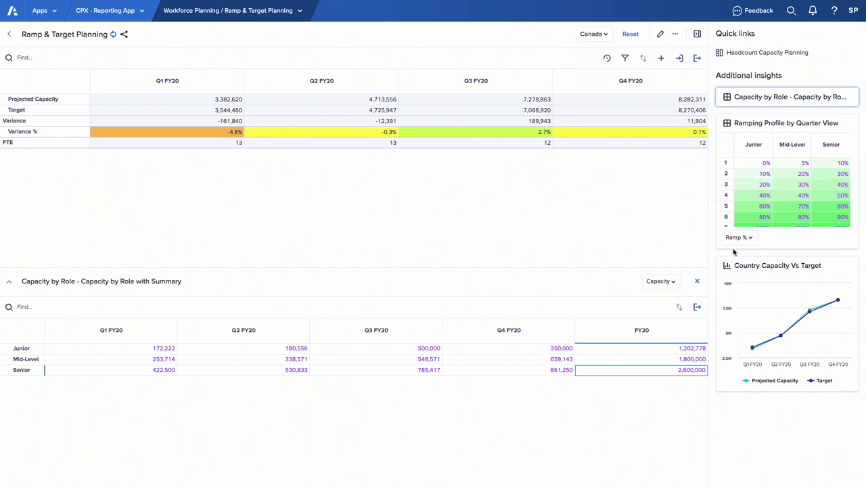
Step: With the Country Capacity Vs Target chart expanded, set the Senior ramp percentages for rows 1 to 6 to 30, 50, 80, 100, 100 and 100
left_click(728, 269)
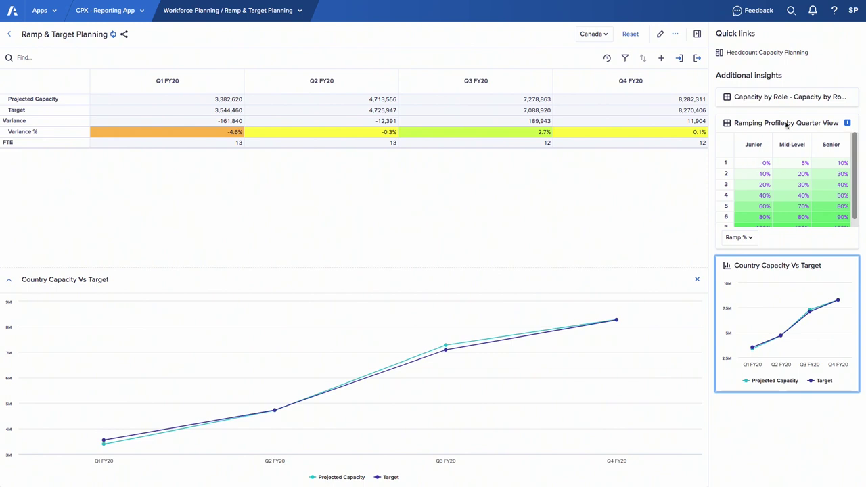
left_click(827, 165)
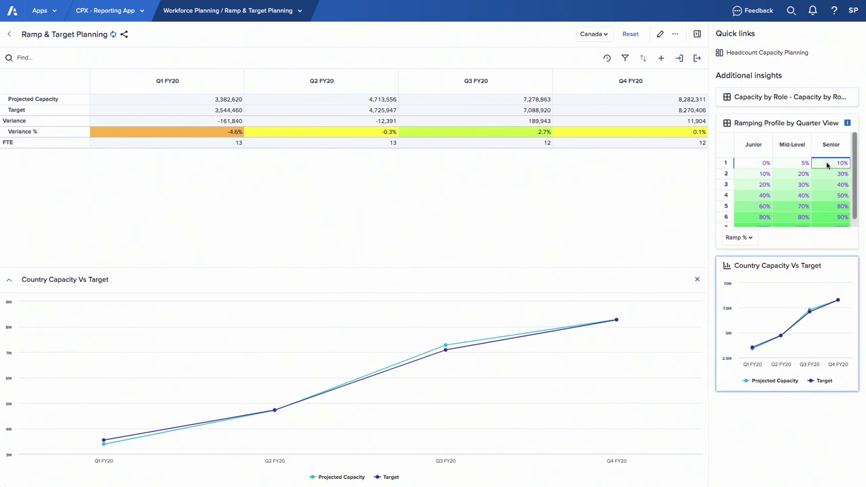
type("30")
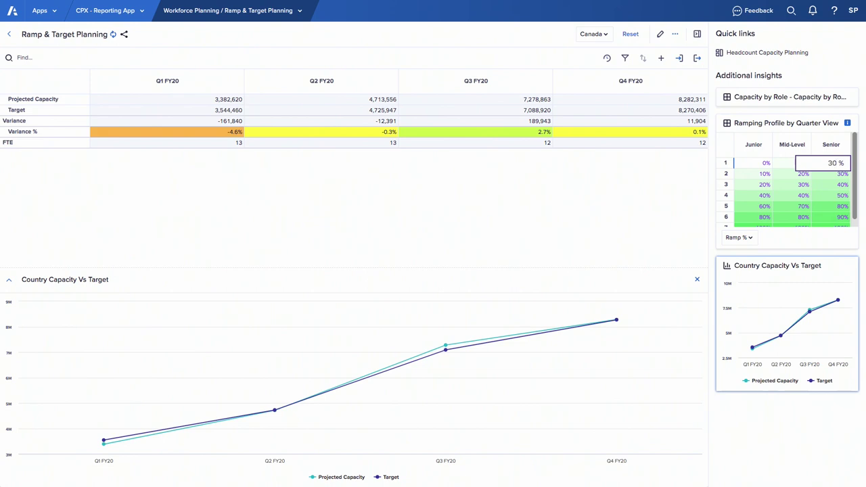
key("Return")
type("50")
key("Return")
type("40")
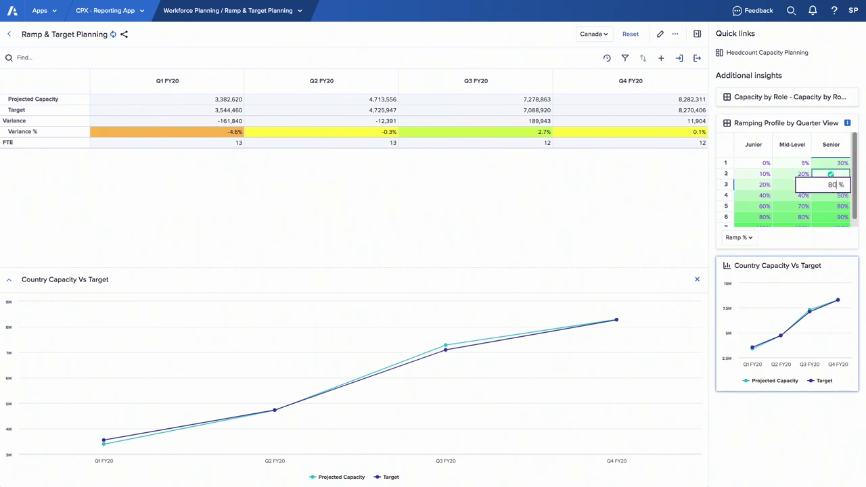
key("Return")
type("100")
key("Return")
type("100")
key("Return")
type("100")
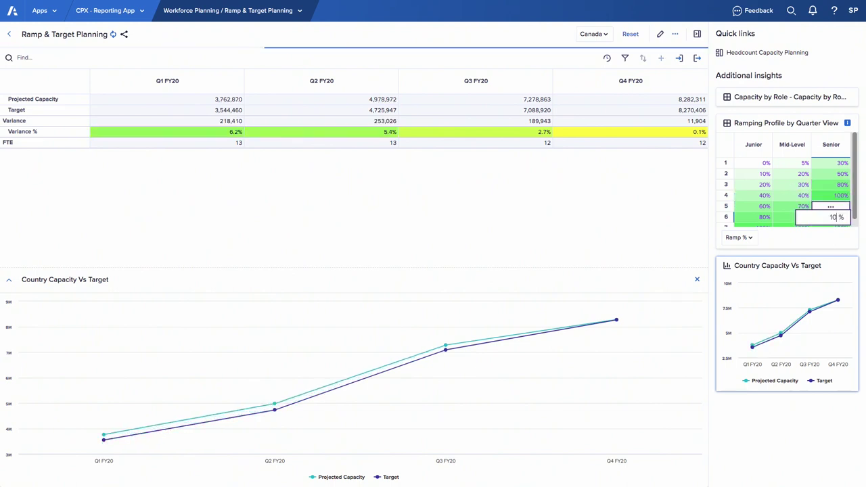
key("Return")
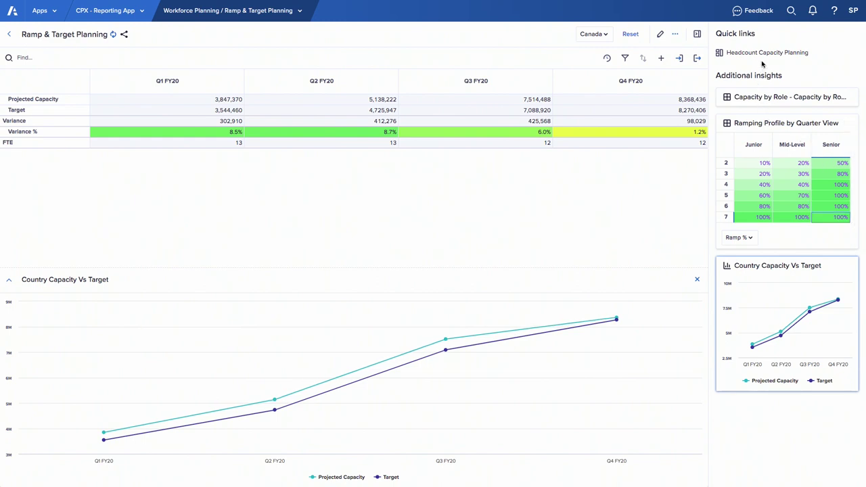
Step: Return to the linked Headcount Capacity Planning board and check which additional page options it offers
left_click(764, 55)
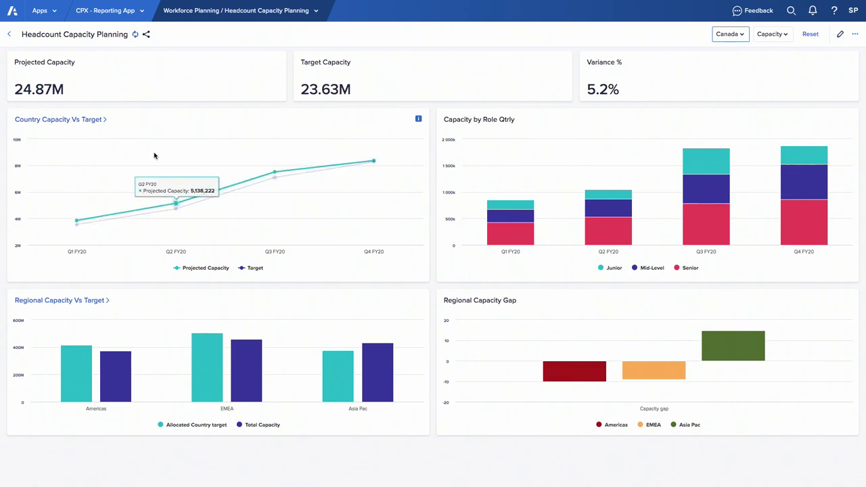
key("Tab")
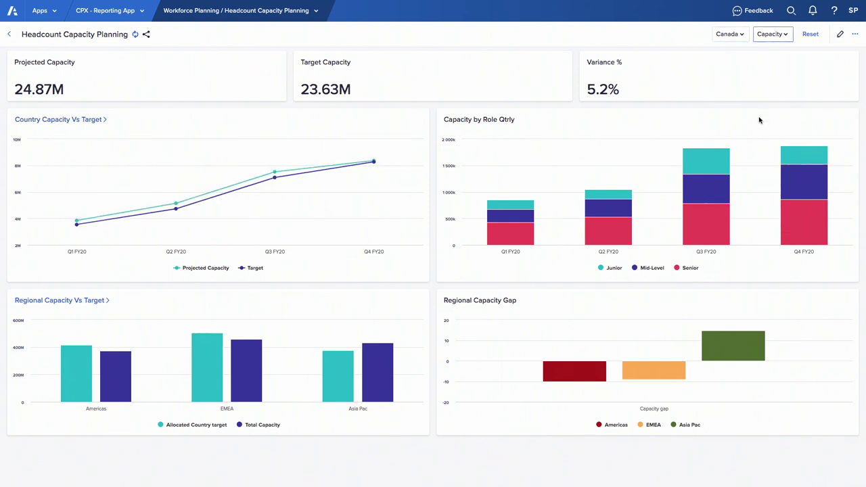
left_click(855, 35)
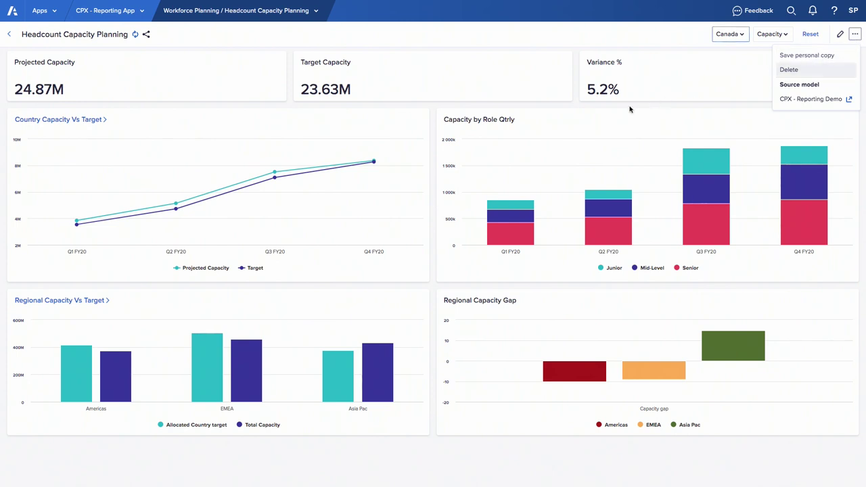
left_click(586, 106)
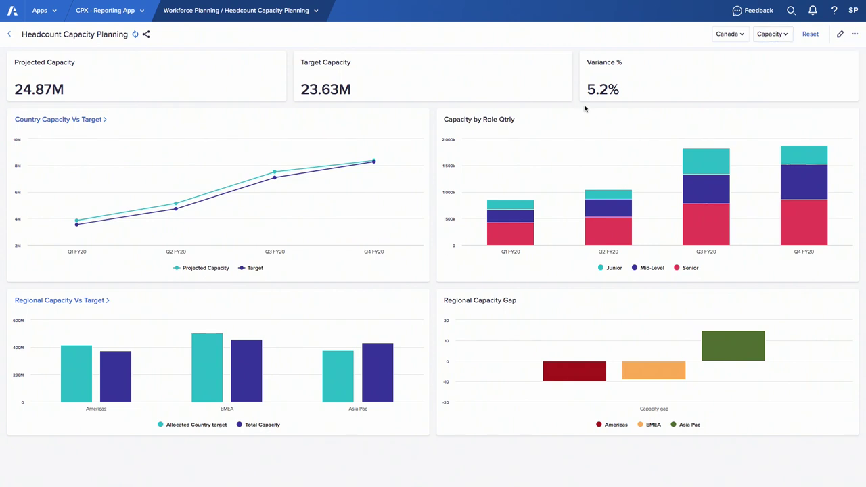
Step: Go to My Pages and start a new page with the Board layout, named Forecast Board
left_click(53, 11)
left_click(48, 48)
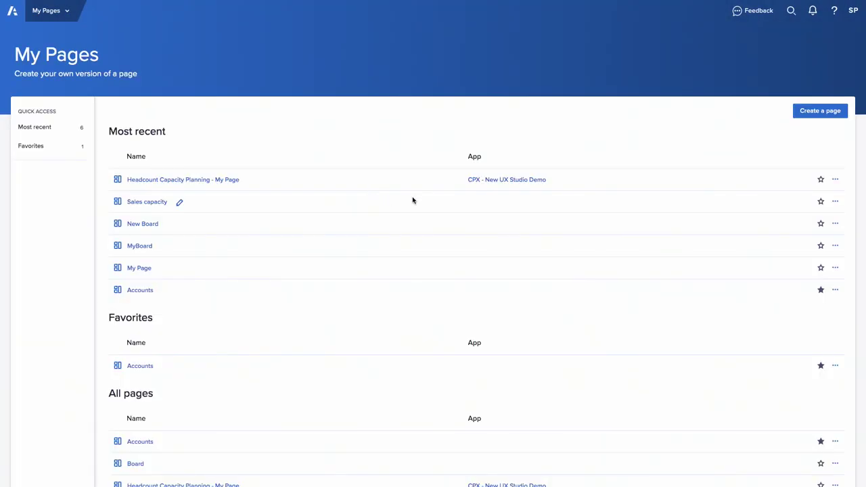
left_click(821, 111)
left_click_drag(380, 257, 246, 259)
type("Forecast Board")
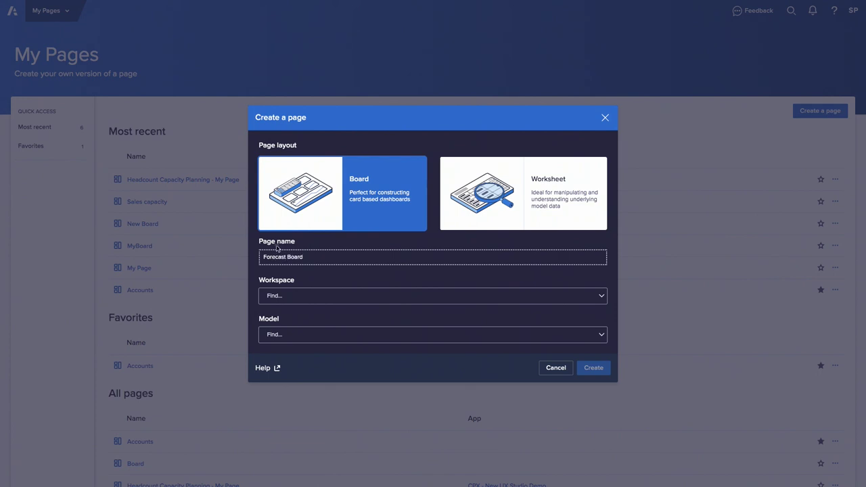
Step: Assign the New UX Test workspace and the CPX - Reporting Demo model to the new page and create it
left_click(295, 292)
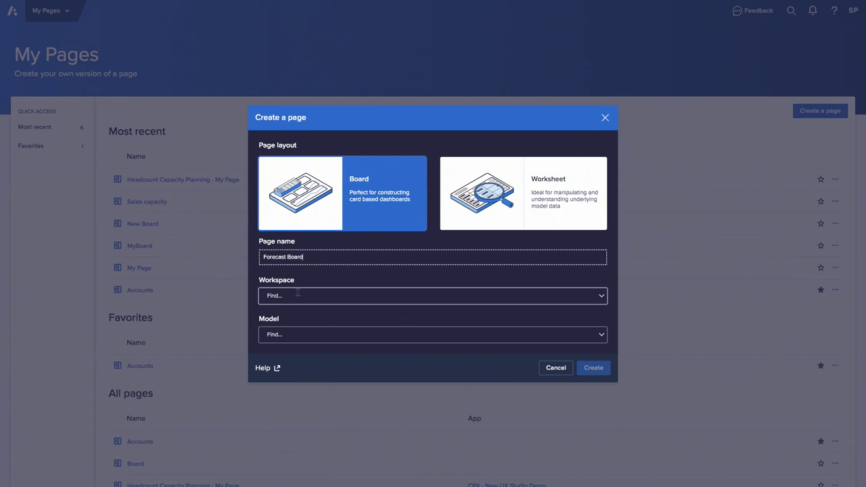
left_click(298, 263)
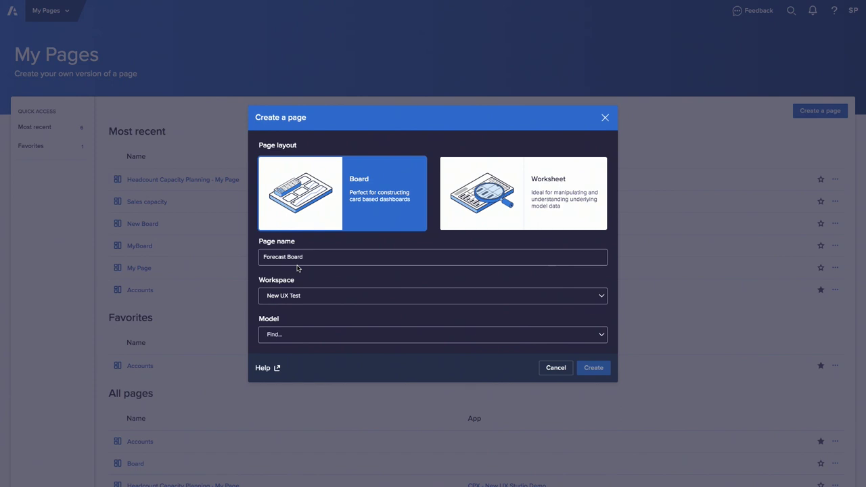
left_click(311, 335)
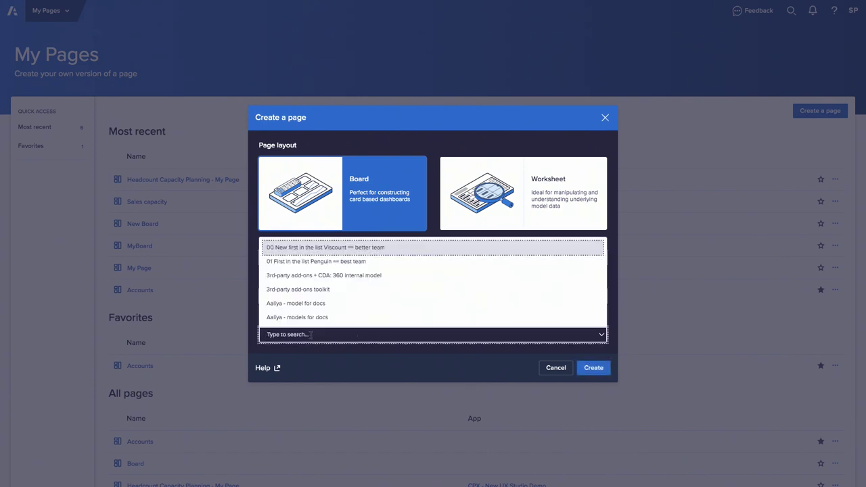
type("CPX")
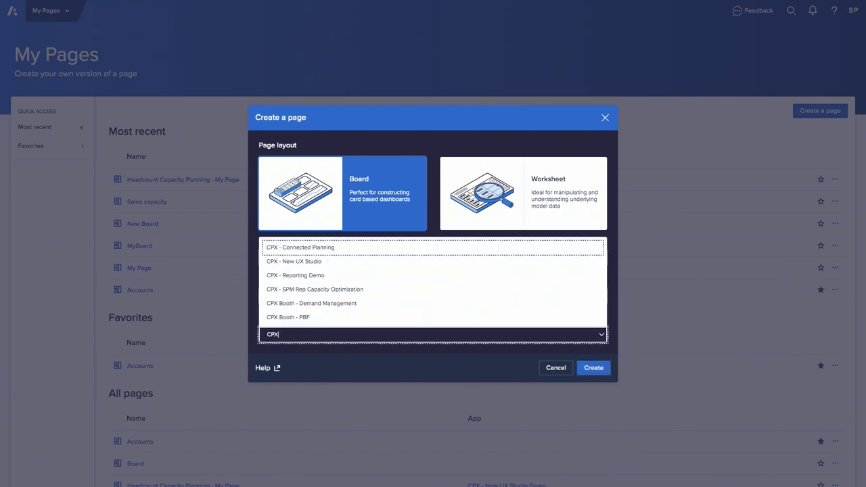
left_click(319, 281)
left_click(594, 368)
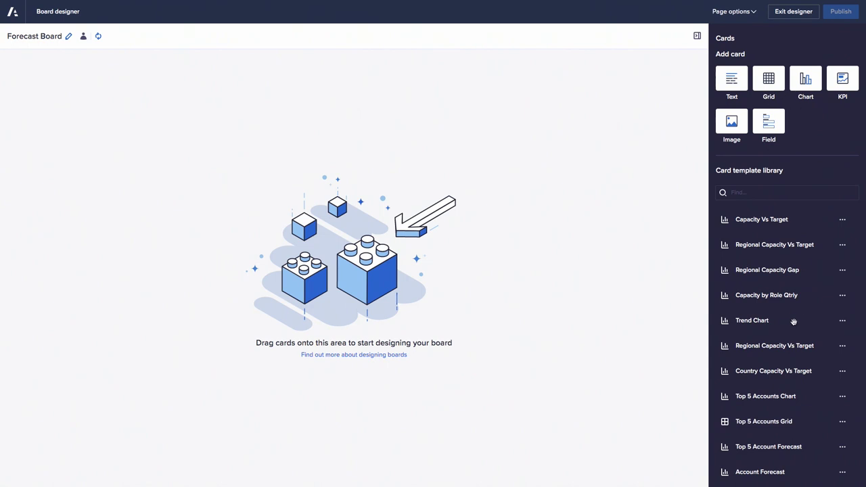
Step: Add the Top 5 Accounts Chart and Grid templates stacked on the board, with Top 5 Account Forecast and Account Forecast side by side below
scroll(774, 346, "down", 1)
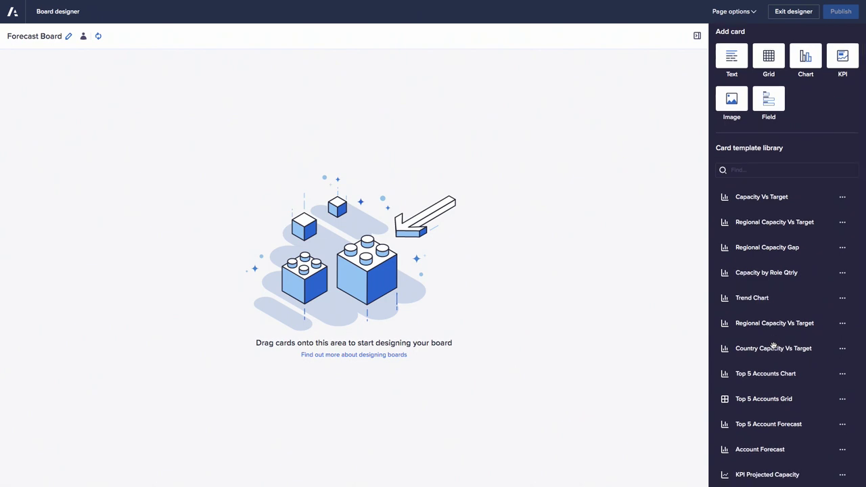
scroll(778, 337, "down", 1)
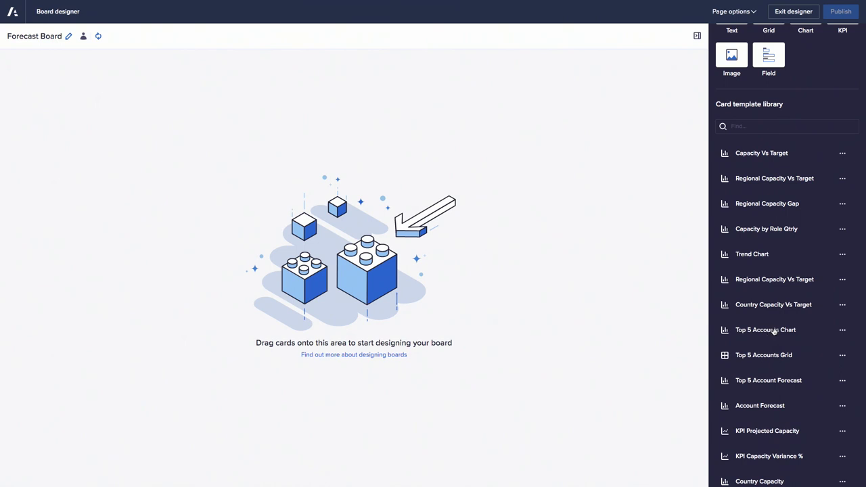
left_click_drag(775, 330, 467, 214)
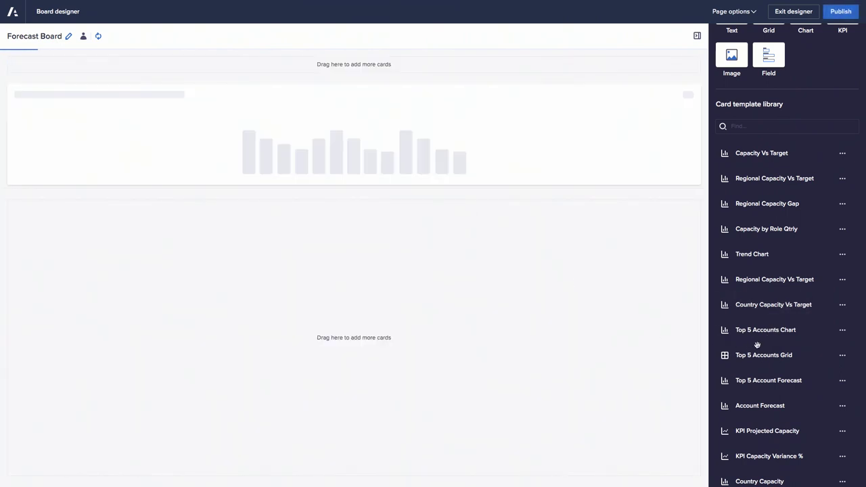
left_click_drag(759, 355, 668, 175)
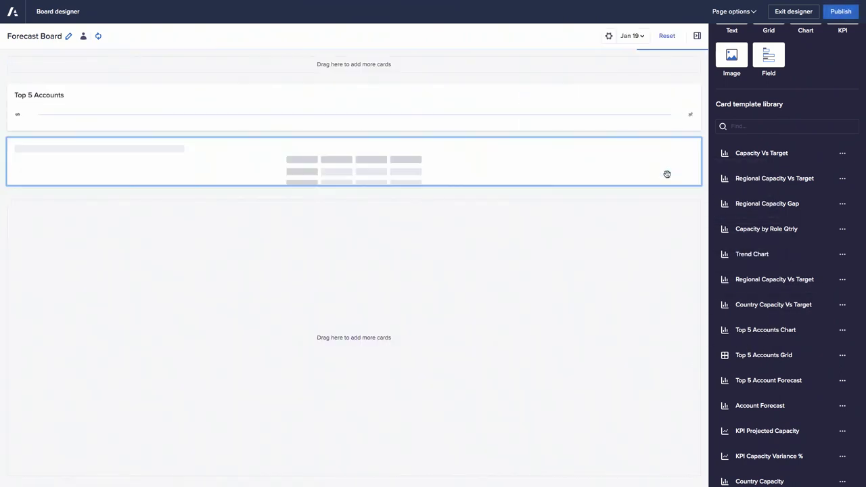
left_click_drag(772, 383, 441, 297)
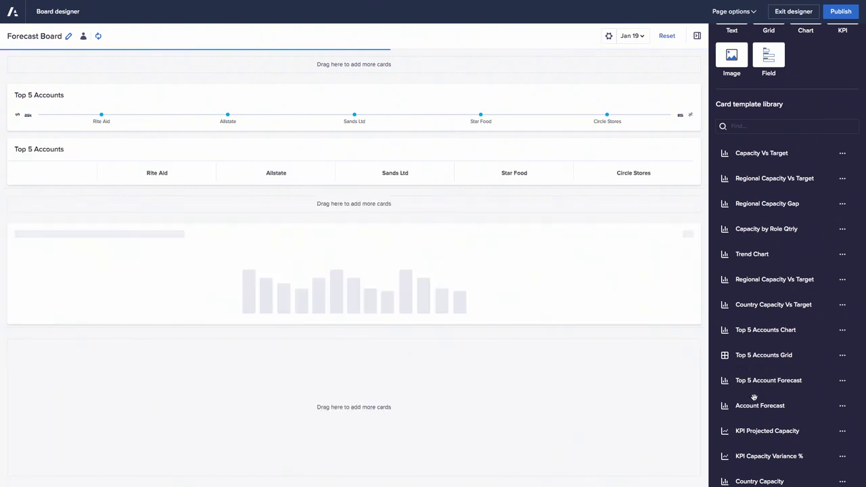
left_click_drag(755, 405, 633, 270)
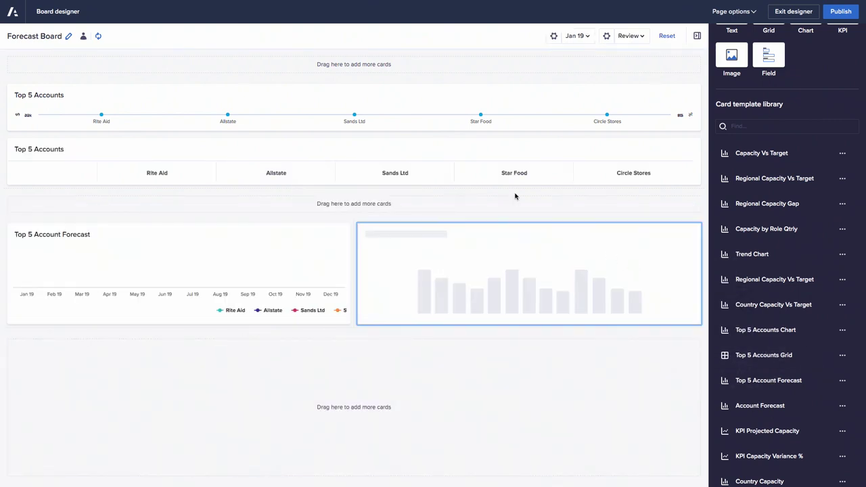
Step: Arrange the two Top 5 Accounts cards side by side with both card rows made taller, and publish the board
left_click_drag(354, 143, 559, 133)
left_click_drag(392, 190, 350, 268)
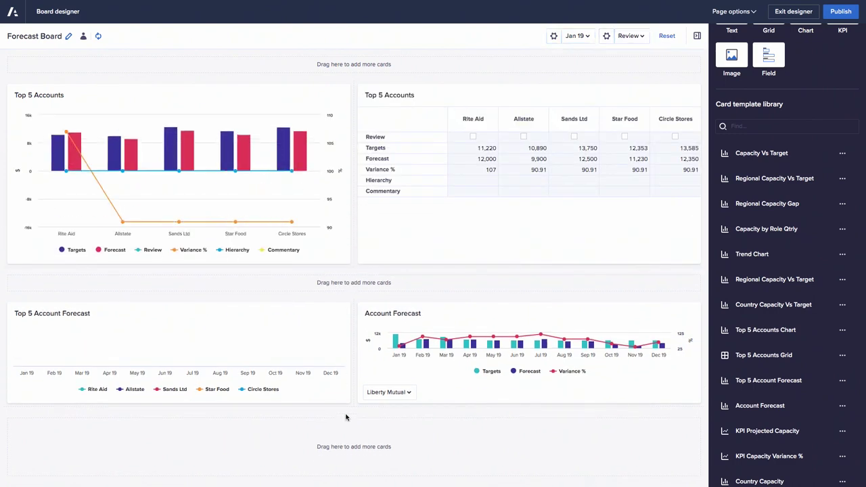
left_click_drag(351, 409, 350, 455)
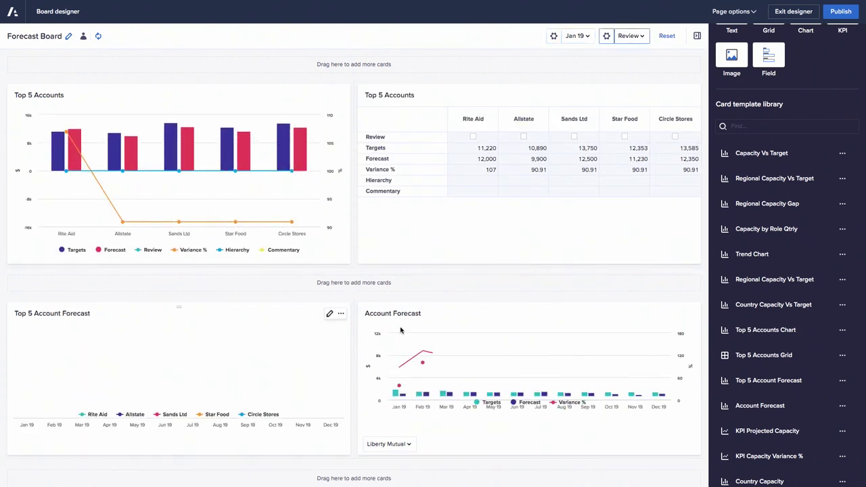
left_click(838, 15)
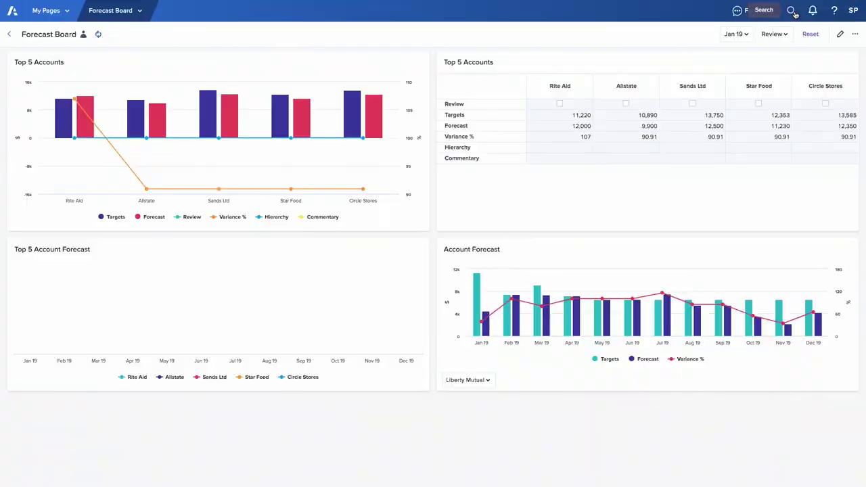
Step: Search across pages and apps for "accounts ov"
left_click(792, 10)
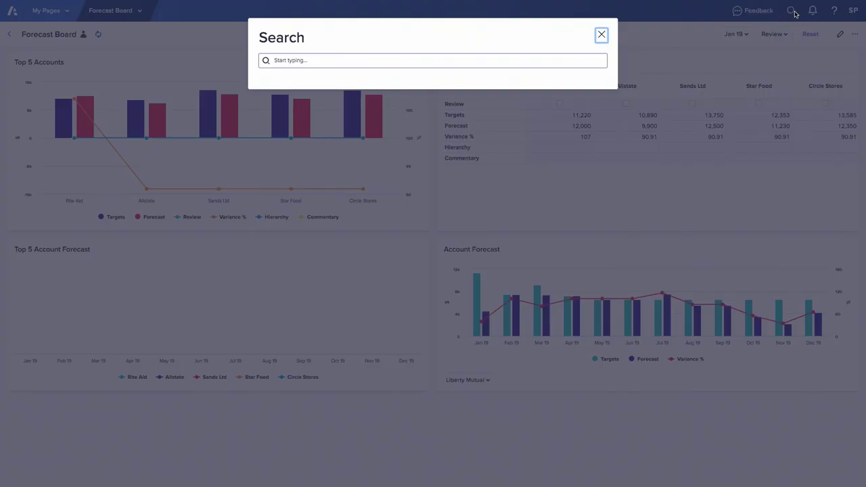
left_click(589, 58)
type("acc")
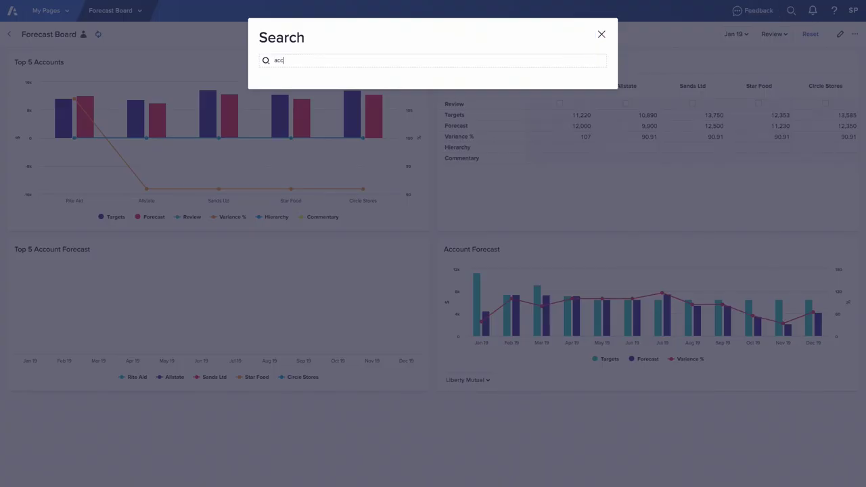
type("ounts ov")
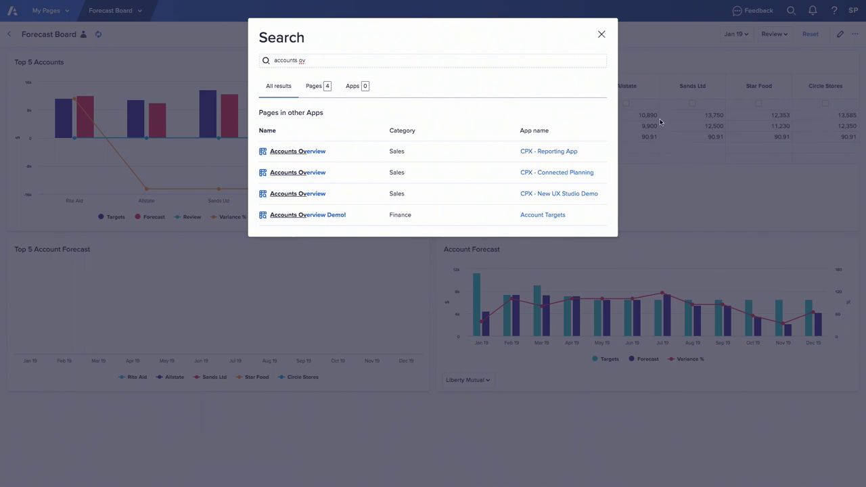
Step: Open the Accounts Overview page of the CPX - Reporting App and switch its account selector to Americas
left_click(316, 153)
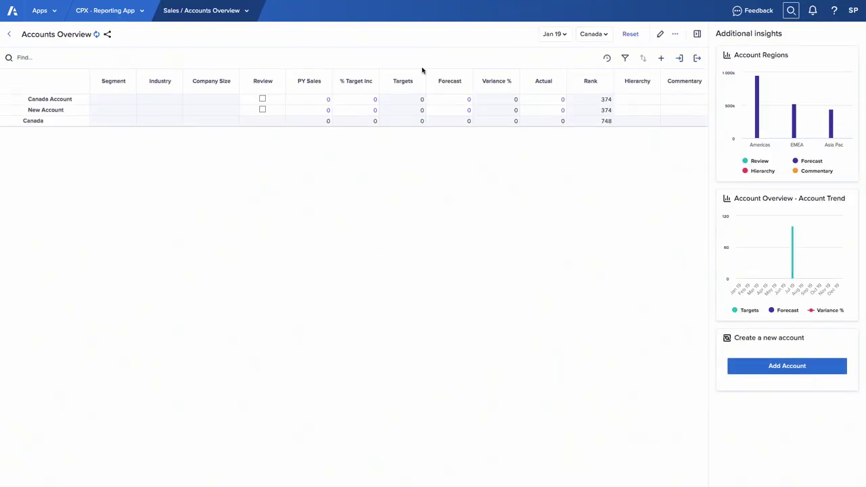
mouse_move(601, 2)
left_click(561, 35)
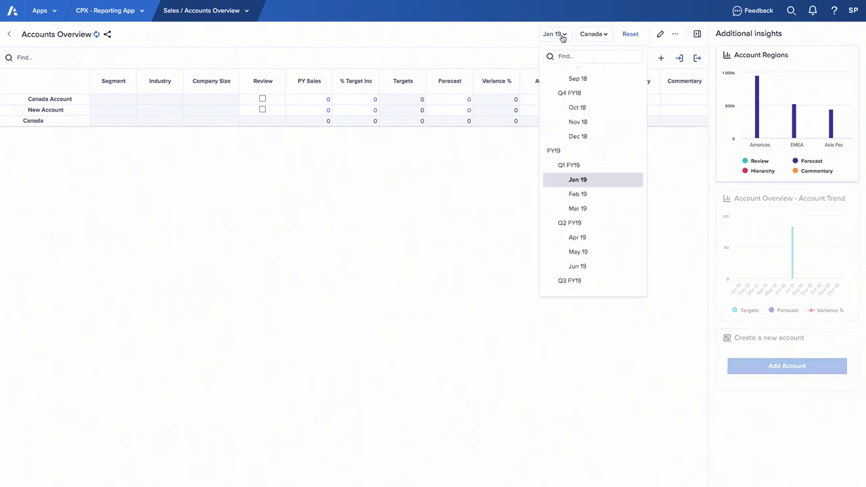
left_click(600, 34)
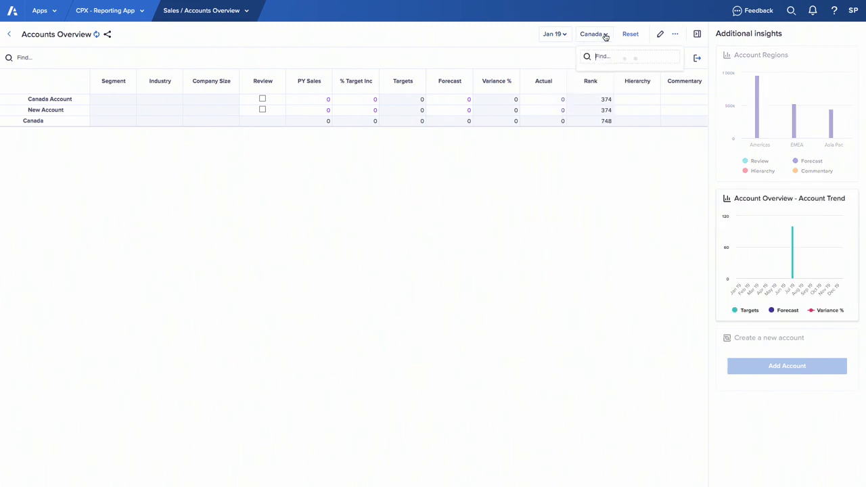
left_click(611, 88)
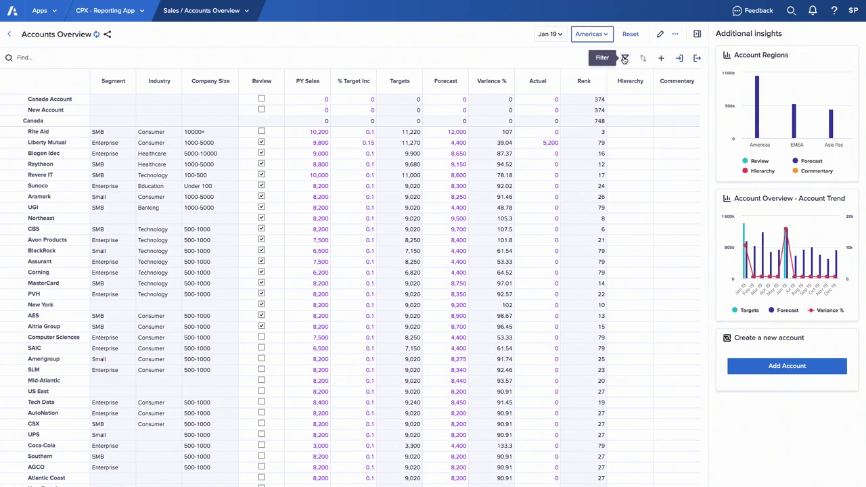
Step: Review the fields of the Add Account form and leave it without submitting
left_click(661, 59)
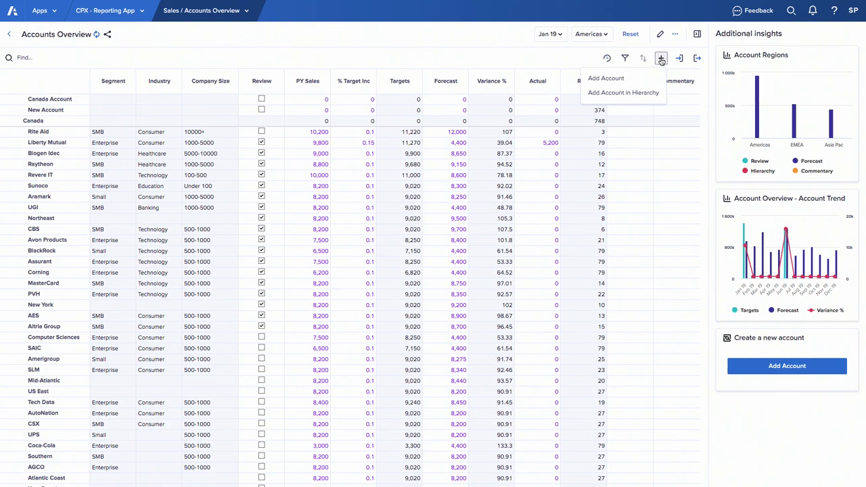
left_click(620, 78)
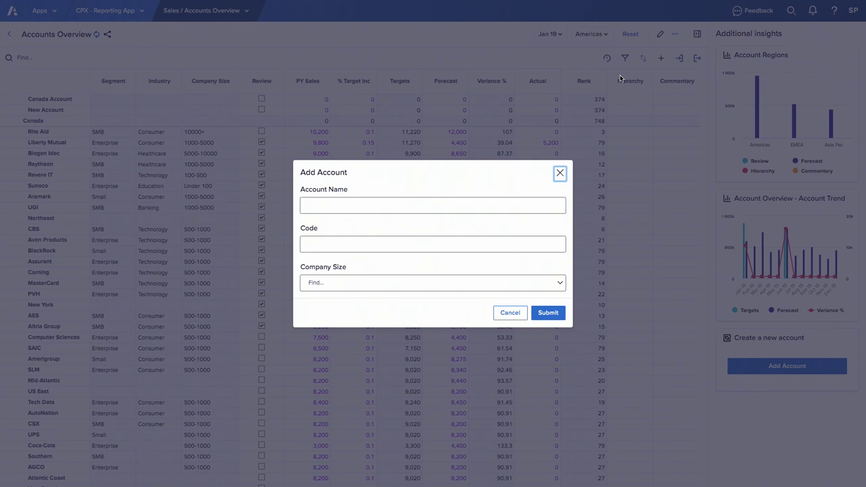
left_click(507, 312)
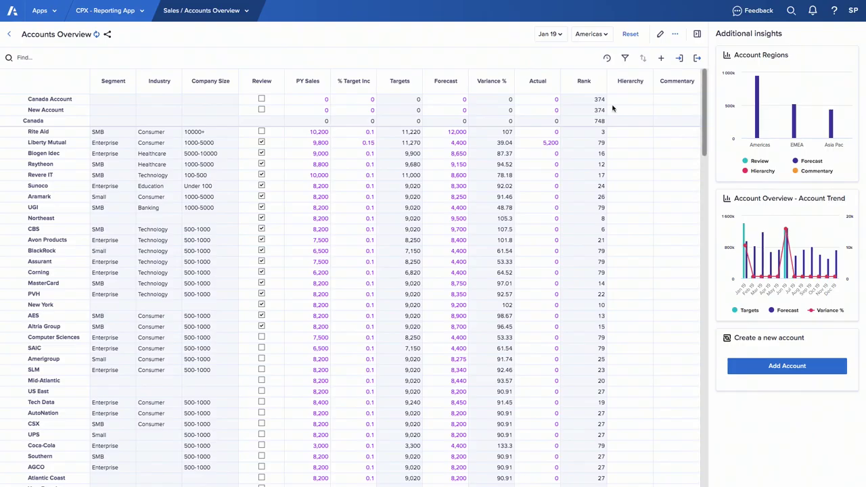
Step: Open the Accounts Overview page for editing in the worksheet designer
left_click(661, 35)
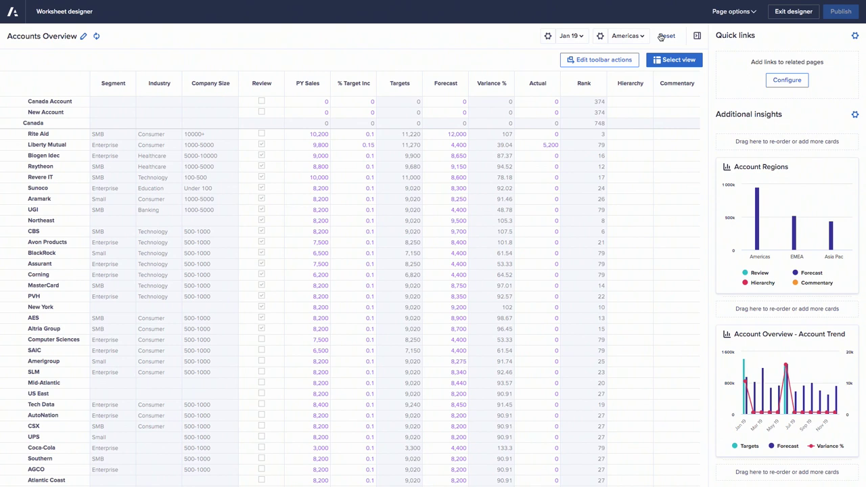
left_click(677, 61)
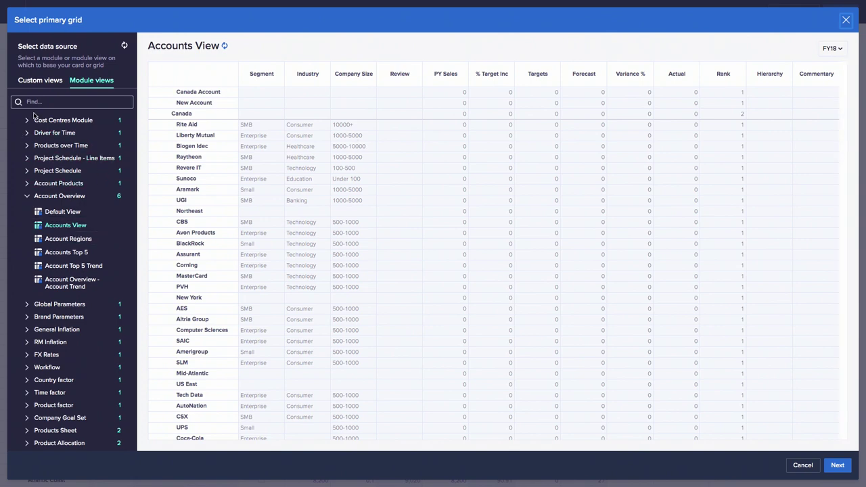
left_click(39, 81)
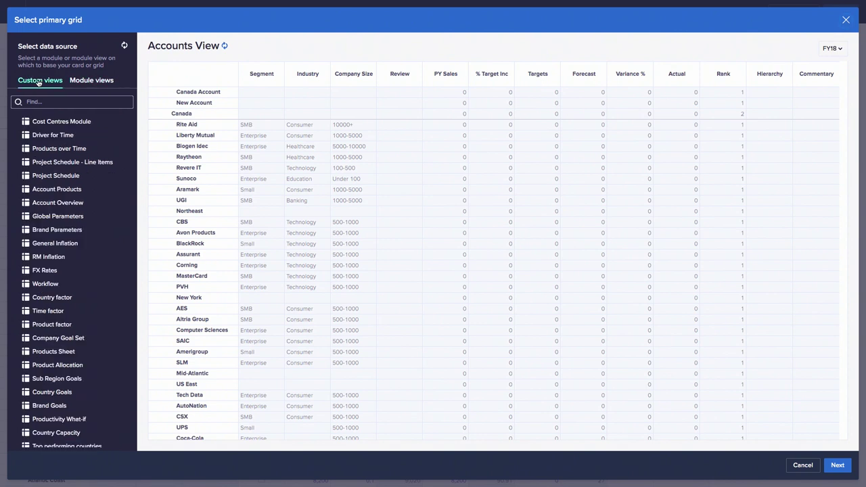
left_click(60, 206)
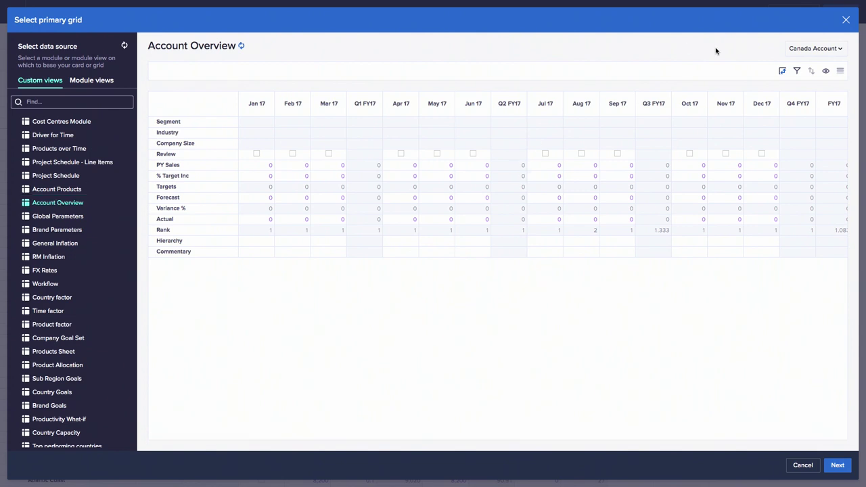
left_click(782, 71)
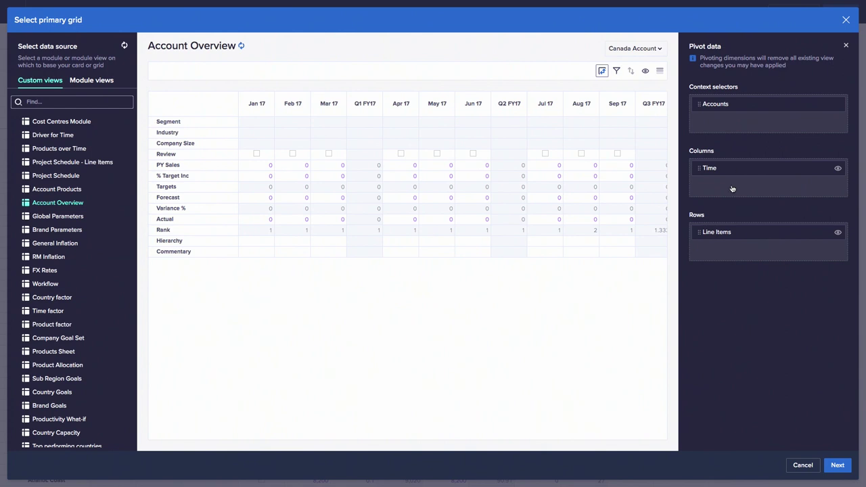
left_click_drag(743, 172, 741, 254)
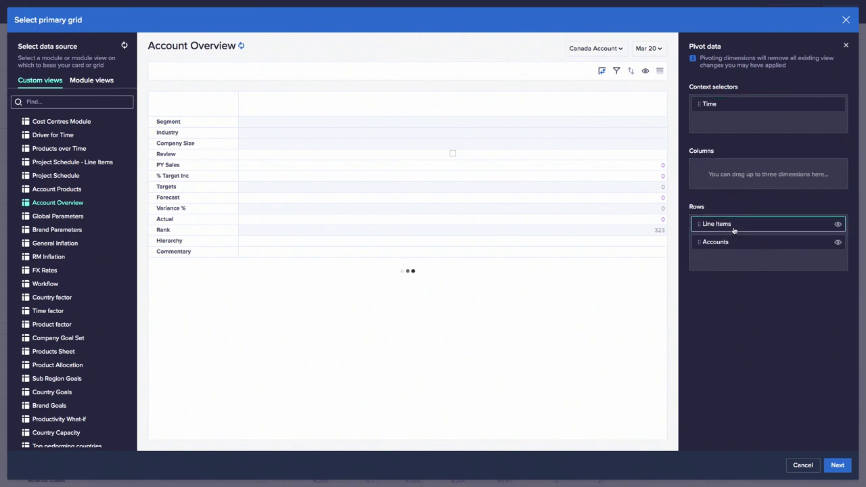
left_click_drag(735, 225, 731, 176)
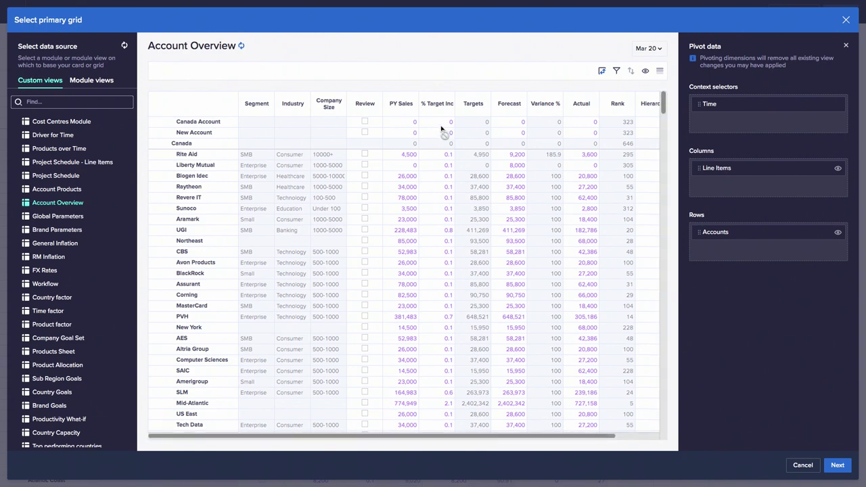
left_click(403, 106)
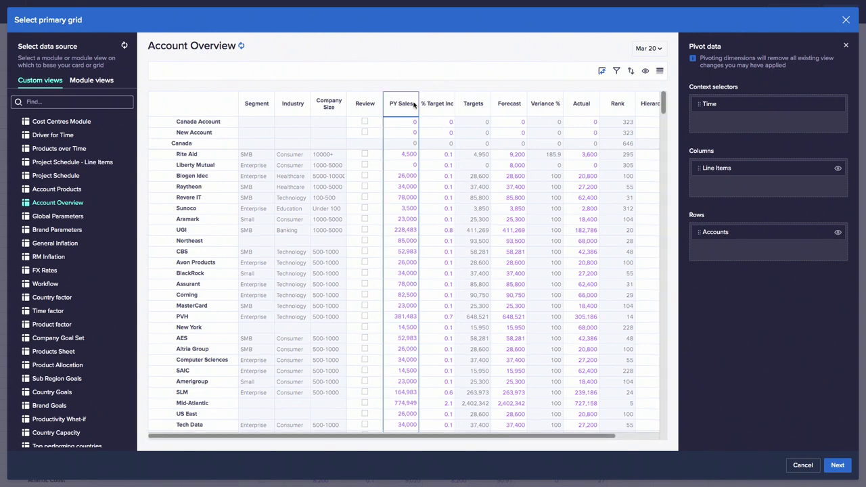
left_click(660, 71)
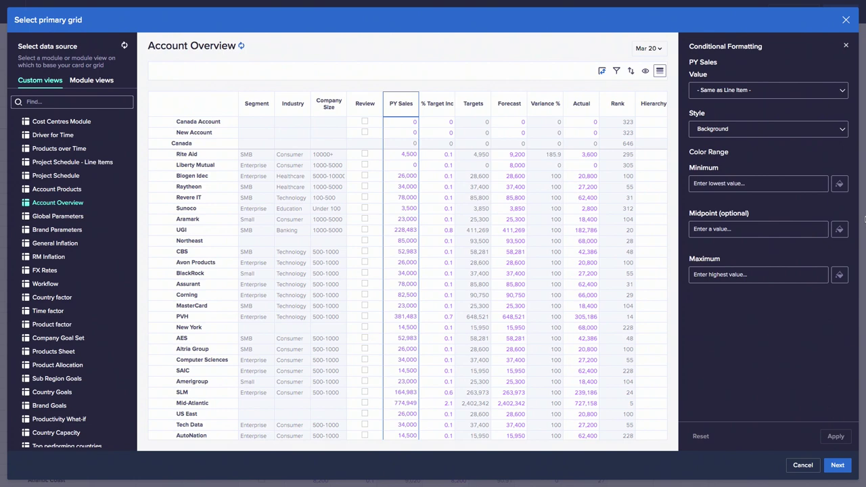
left_click(840, 184)
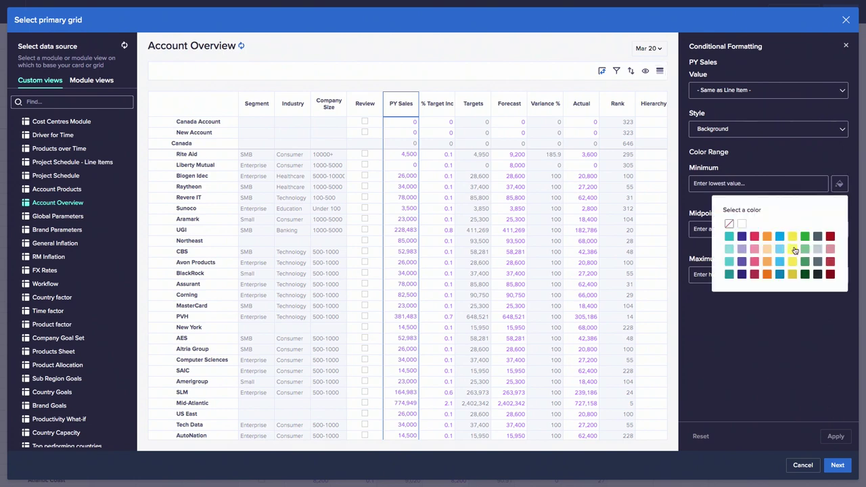
left_click(796, 250)
left_click(839, 274)
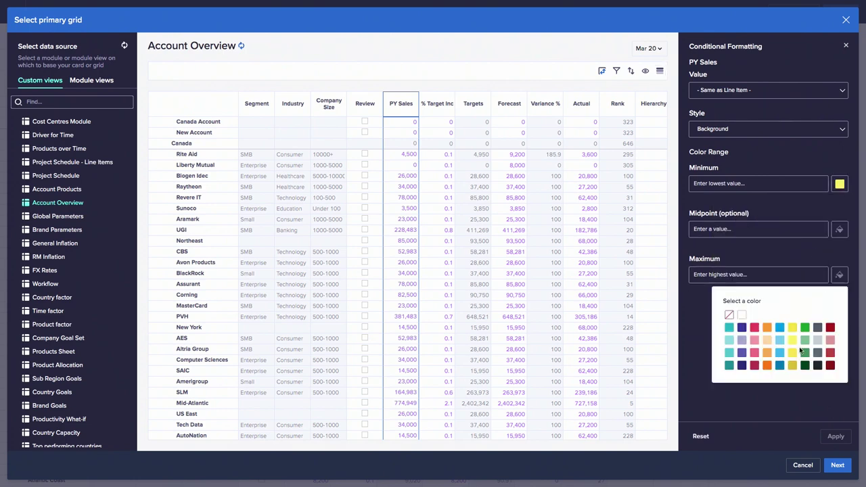
left_click(805, 341)
left_click(741, 183)
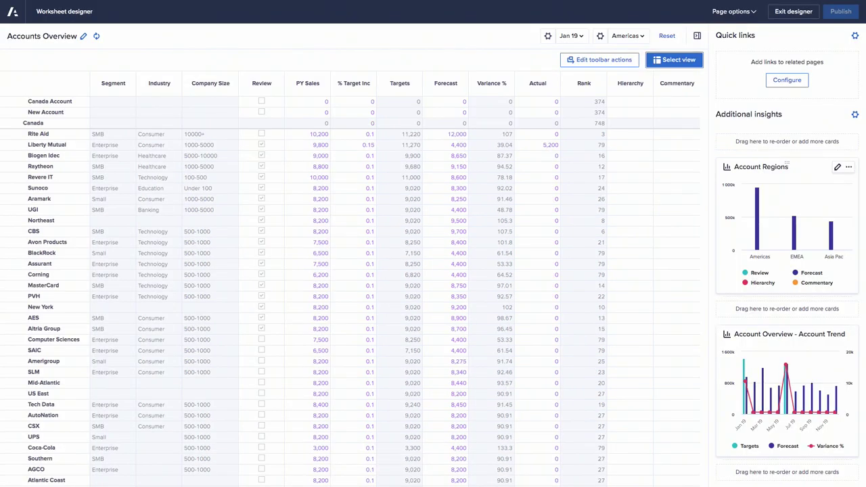
Step: Base the primary grid on the Account Overview custom view, pivoted with Accounts in rows, Line Items in columns and Time as context selector
left_click(667, 61)
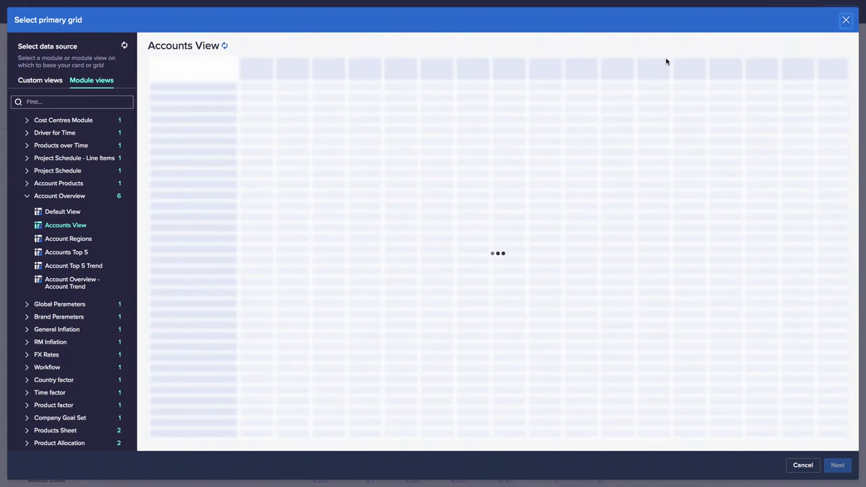
left_click(52, 82)
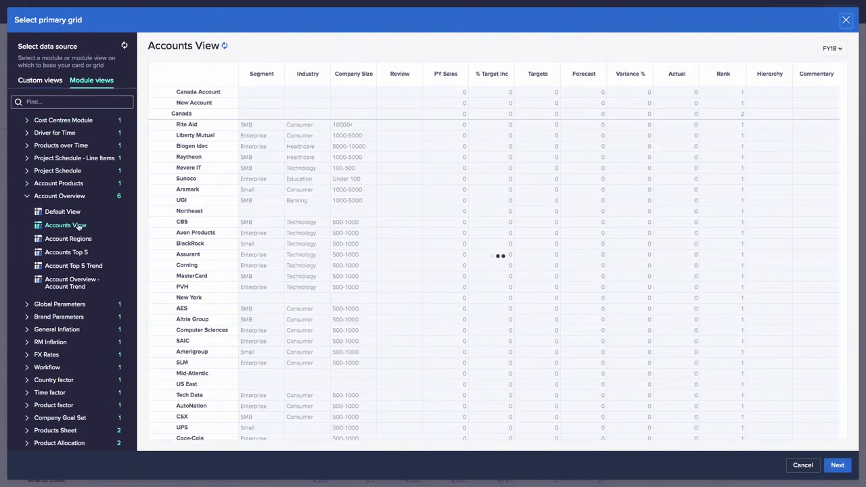
left_click(59, 203)
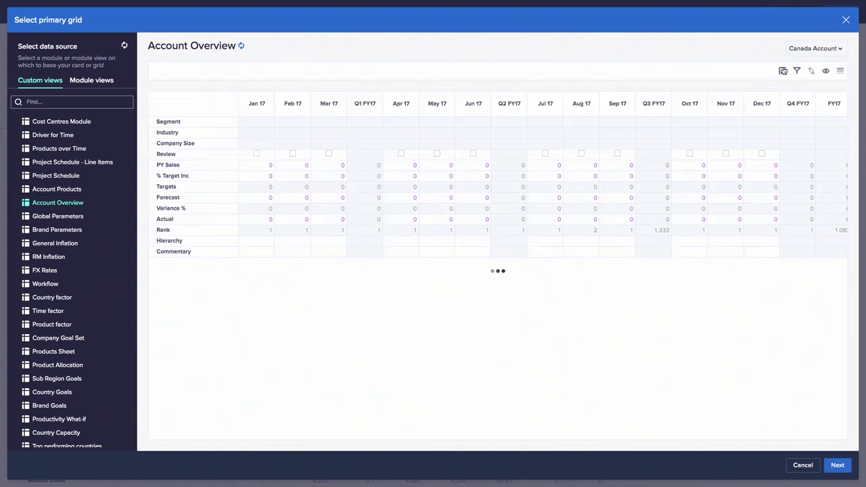
left_click(782, 70)
left_click_drag(734, 230, 737, 255)
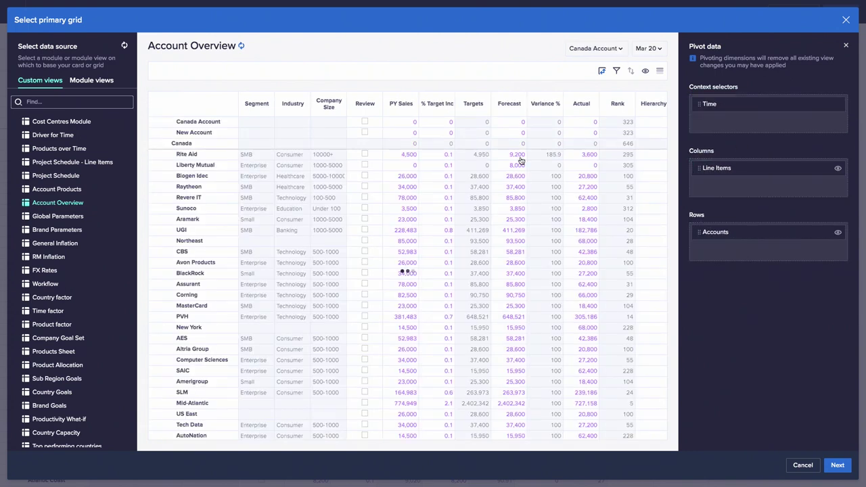
Step: Apply background conditional formatting to the PY Sales column, from light yellow at a minimum of 5000 to green at a maximum of 50000
left_click(407, 105)
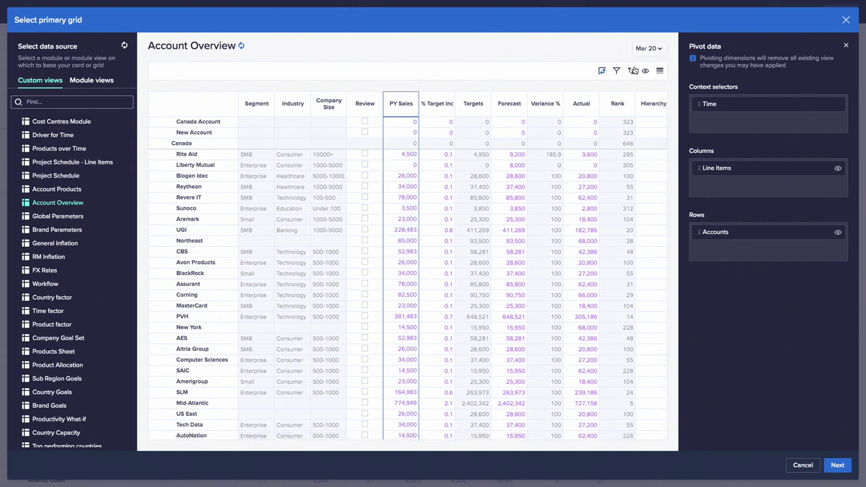
left_click(660, 71)
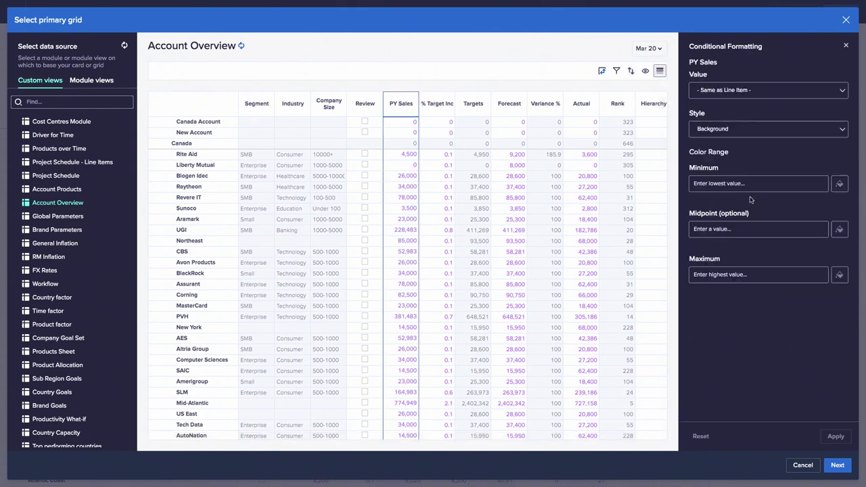
type("5000")
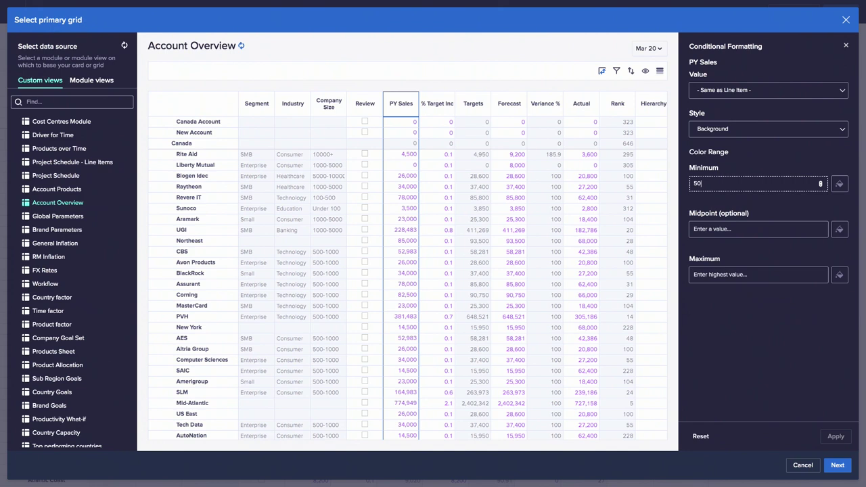
left_click(723, 274)
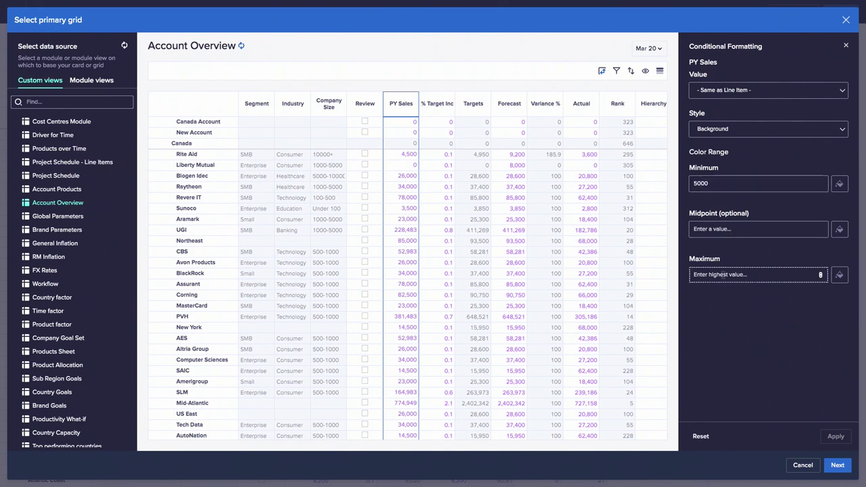
type("50000")
left_click(840, 184)
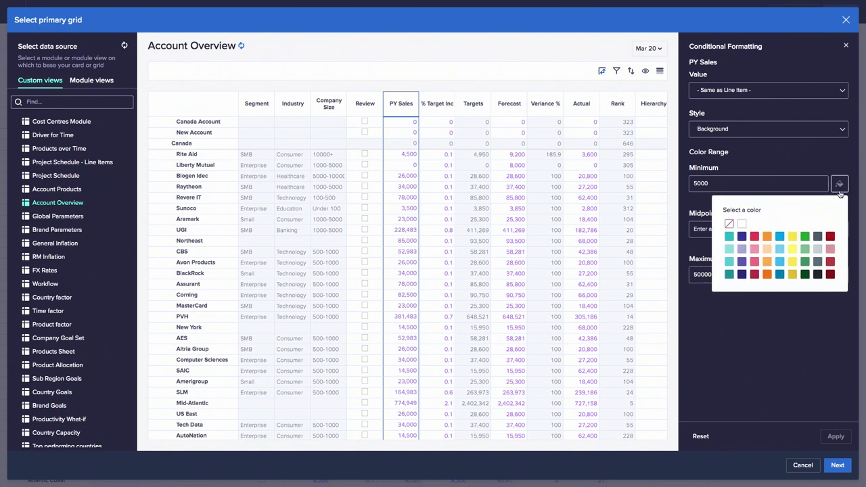
left_click(795, 250)
left_click(840, 274)
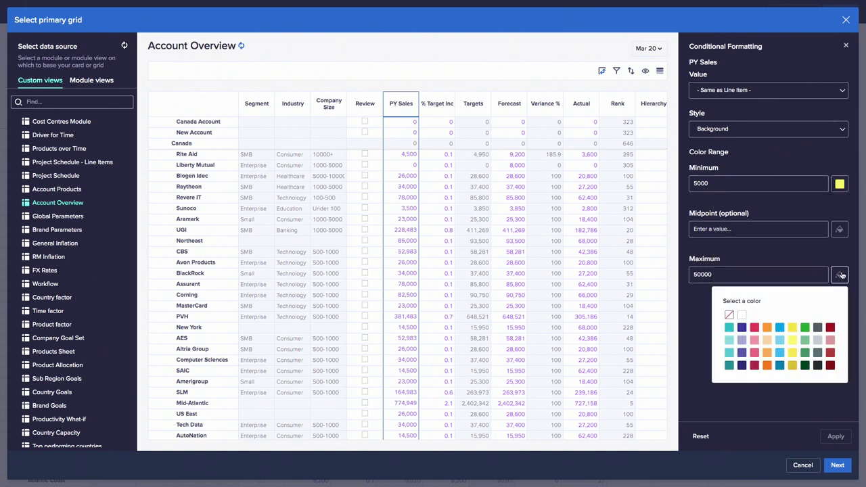
left_click(805, 327)
left_click(837, 437)
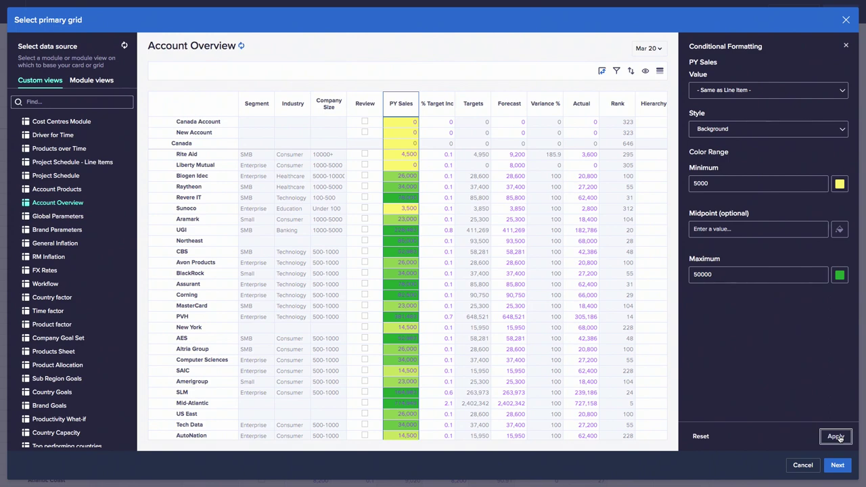
Step: Change the PY Sales conditional formatting style to Morse, apply it and update the worksheet's primary grid
left_click(839, 130)
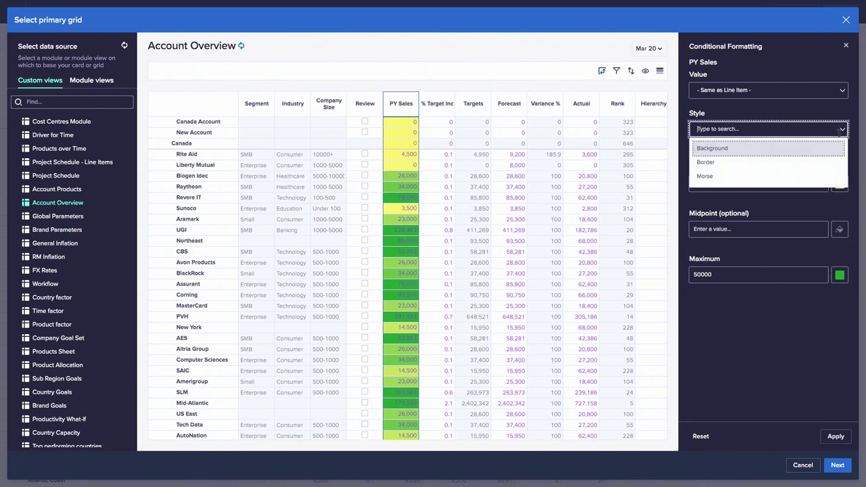
left_click(760, 177)
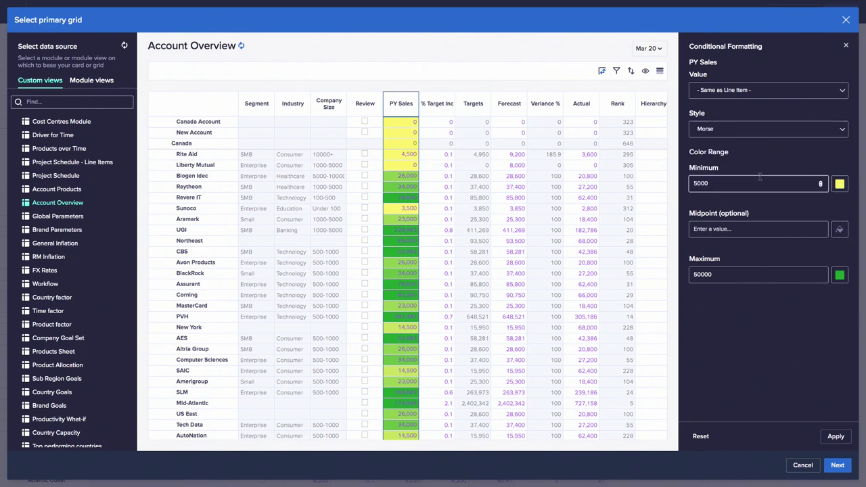
left_click(836, 437)
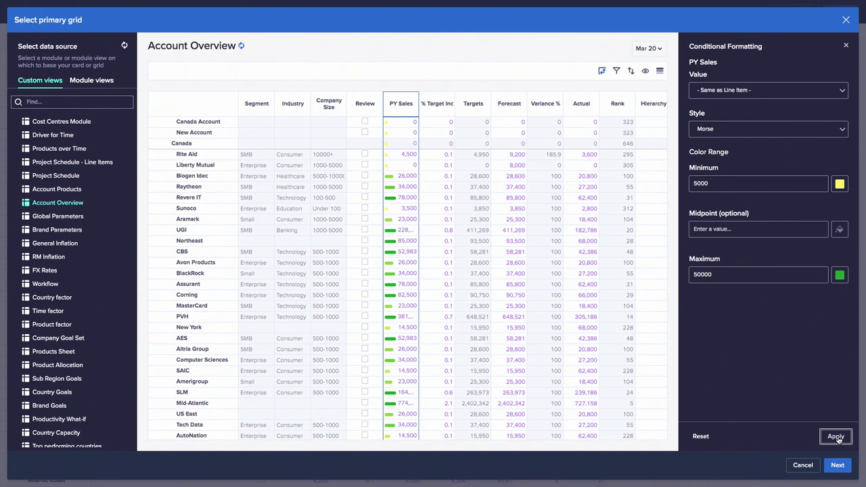
left_click(838, 466)
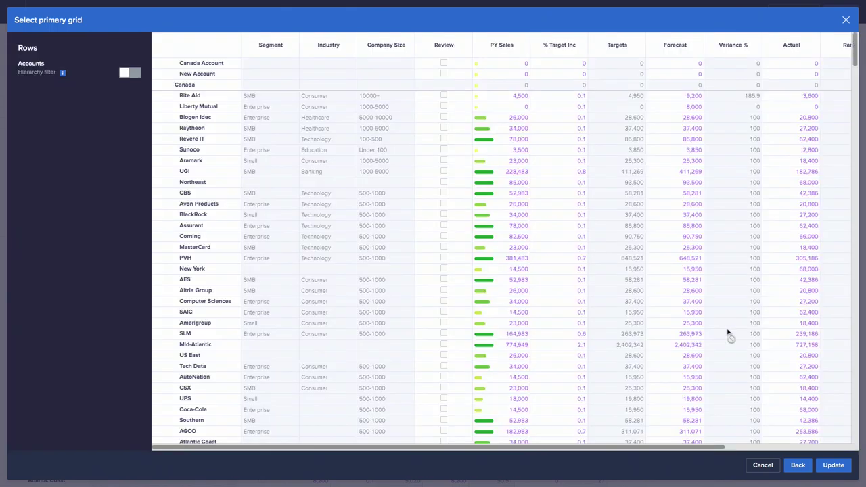
left_click(832, 462)
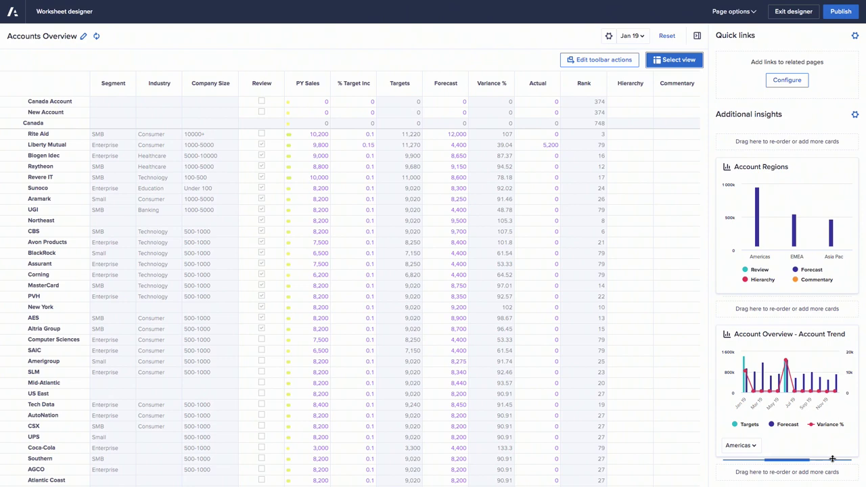